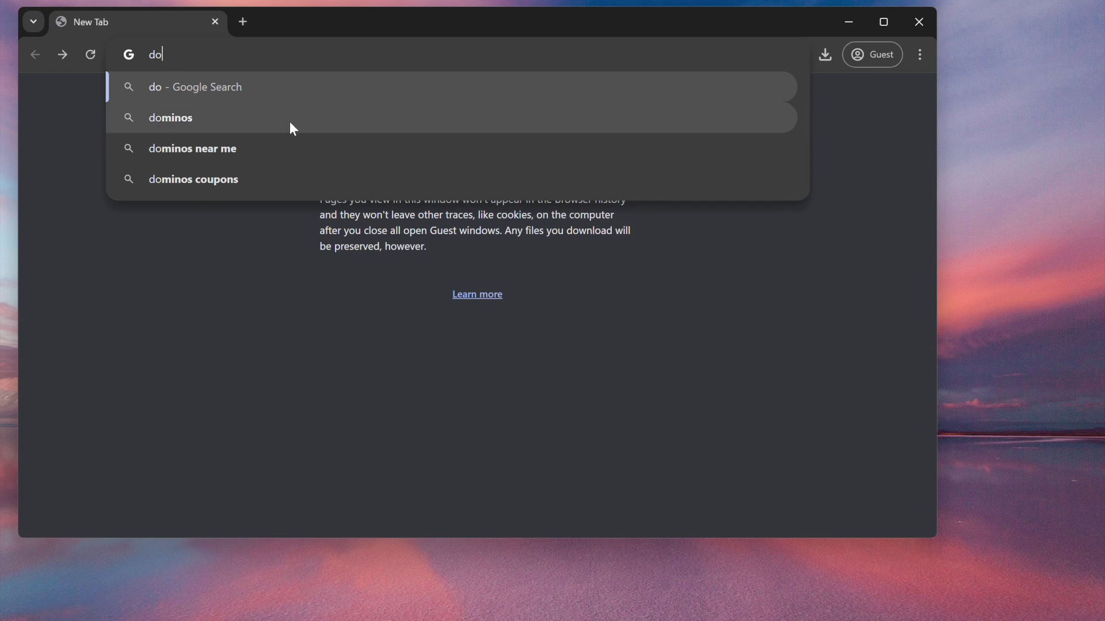
Navigate Chrome to docs.autonomys.xyz, reaching the Getting Started intro page.
text(cs.autonom)
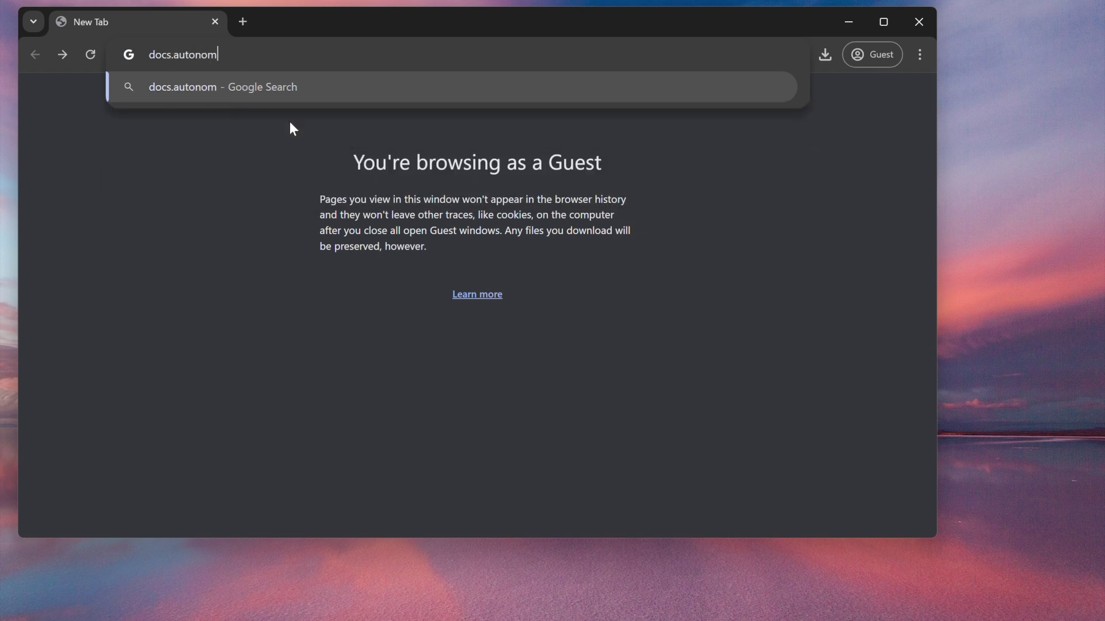
text(ys.xyz)
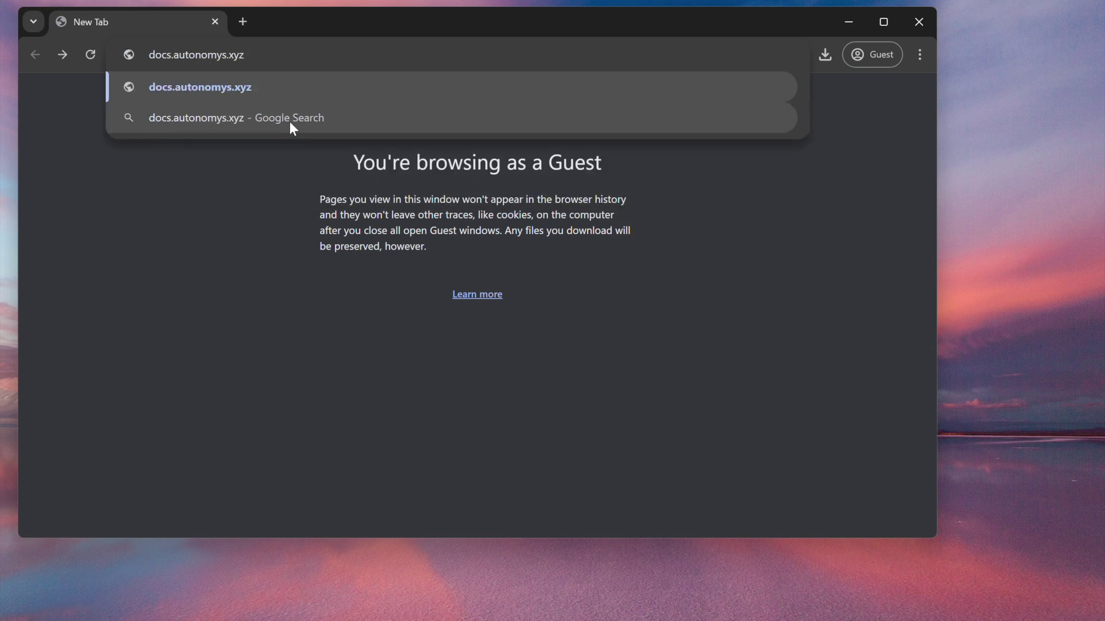
key(Return)
mouse_move(212, 216)
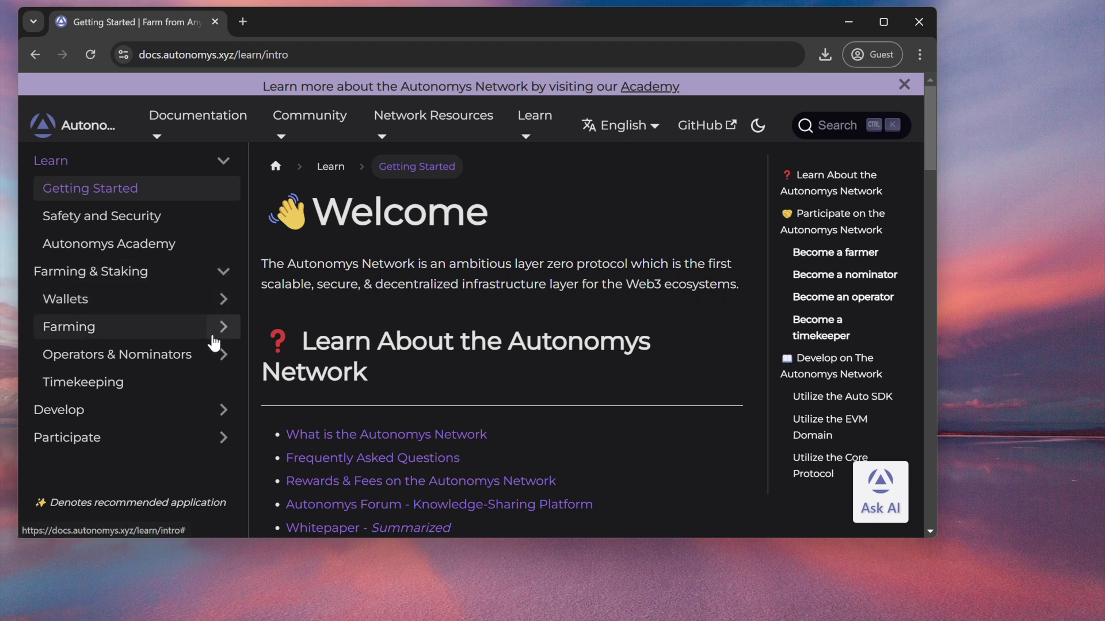
Open the Farming > Space Acres > Install guide and scroll down to Step 1.
click(225, 337)
click(221, 382)
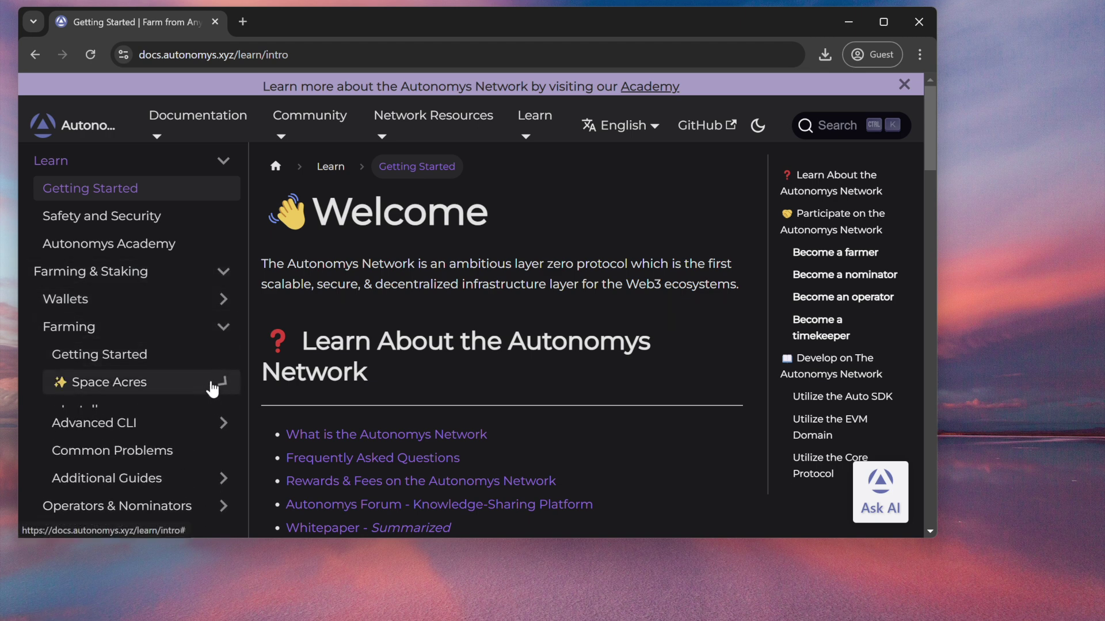
click(179, 415)
scroll(524, 348, down, 6)
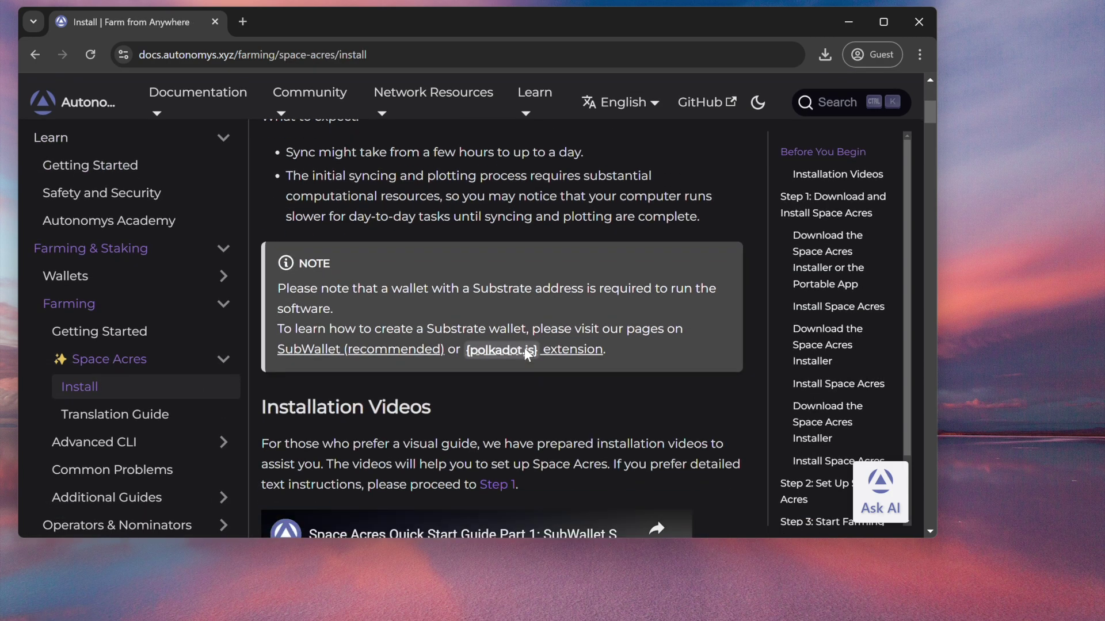
scroll(523, 348, down, 10)
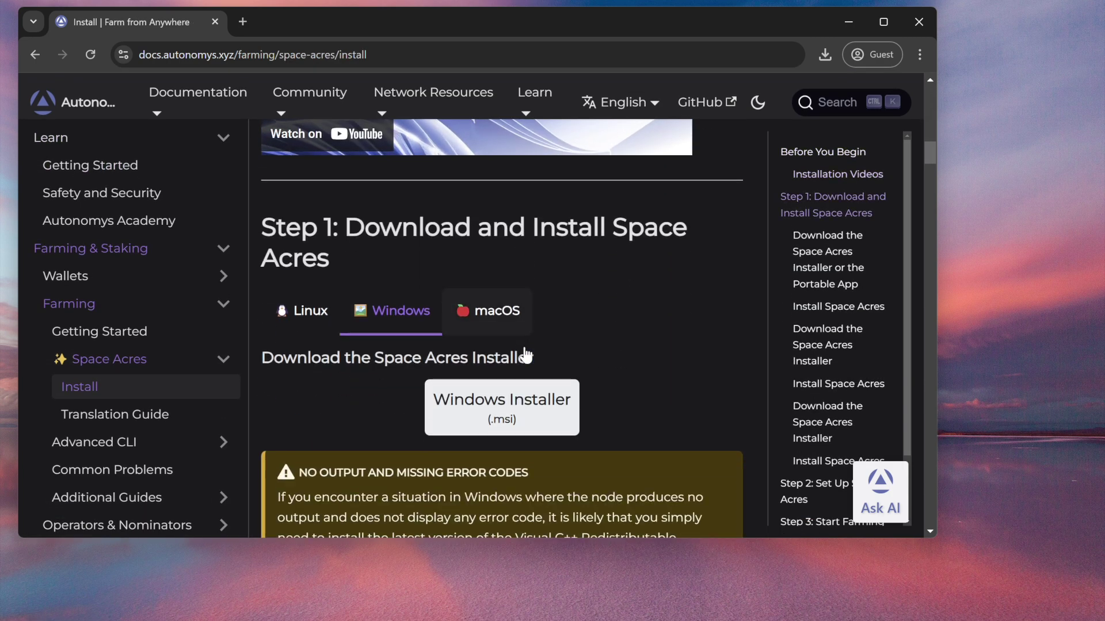
scroll(395, 309, down, 1)
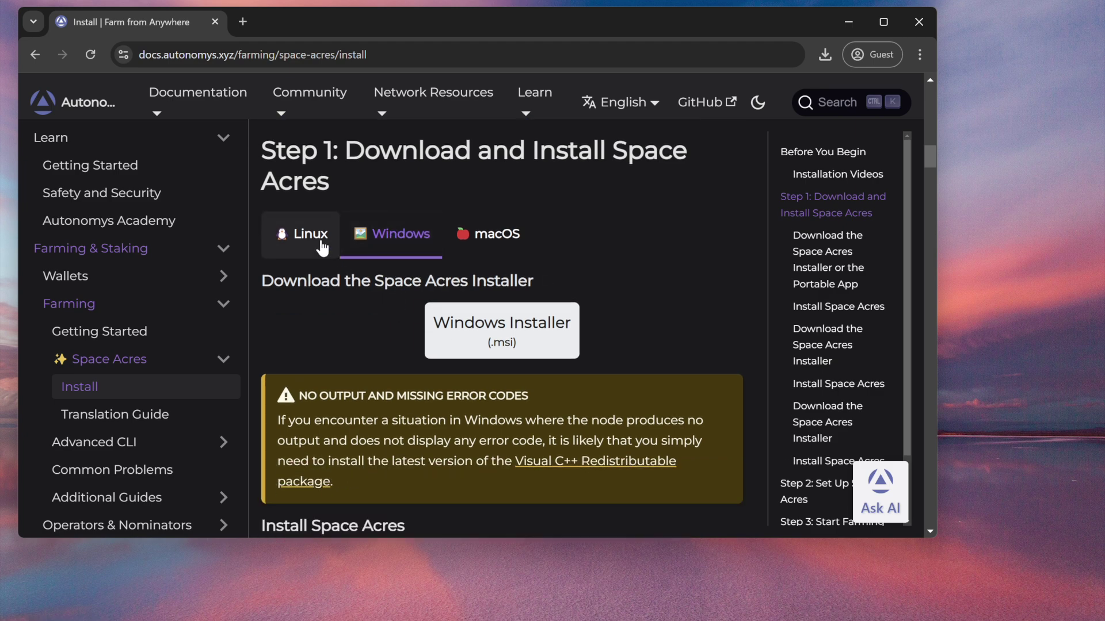
Settle on the Windows instructions tab and start downloading the Windows installer.
click(302, 236)
click(424, 256)
click(484, 249)
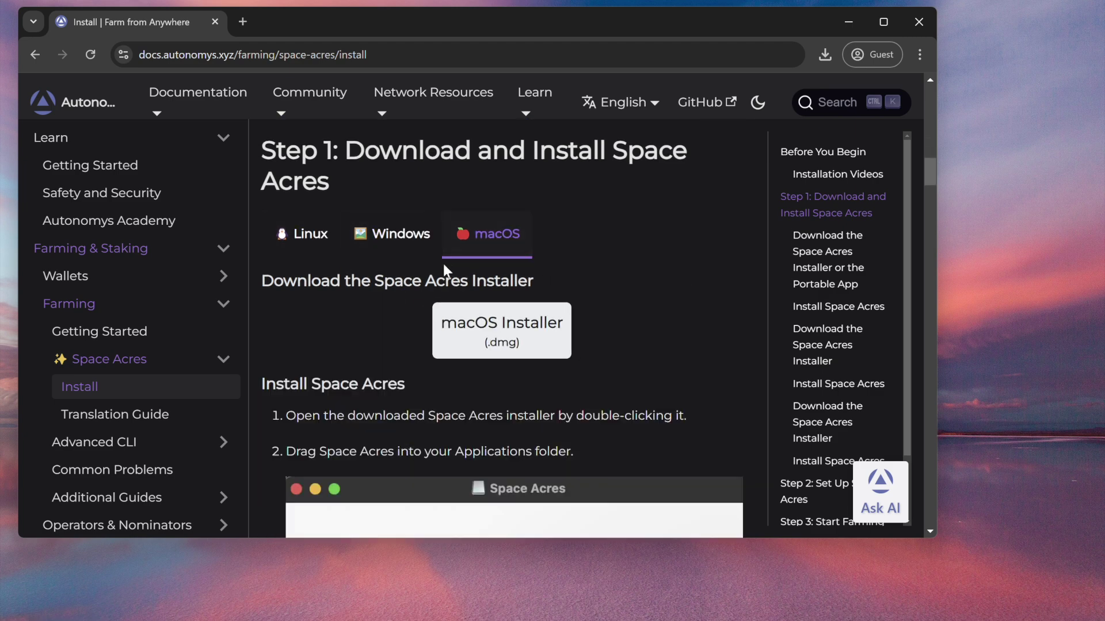
click(387, 244)
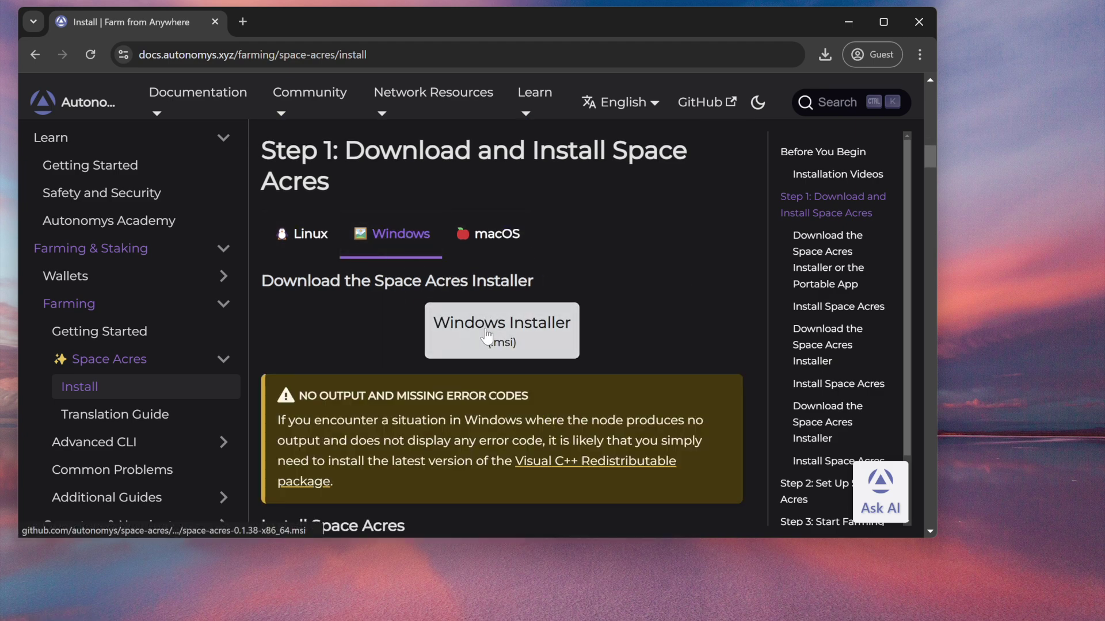
click(475, 343)
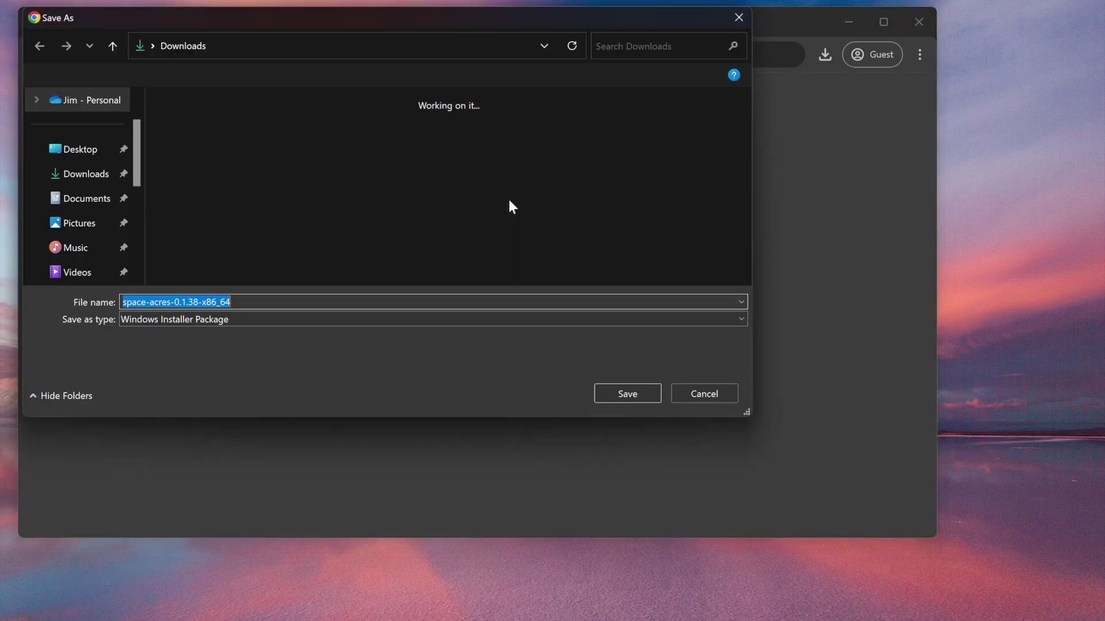
Save space-acres-0.1.38-x86_64 to Downloads and run it from Chrome's downloads list.
click(616, 395)
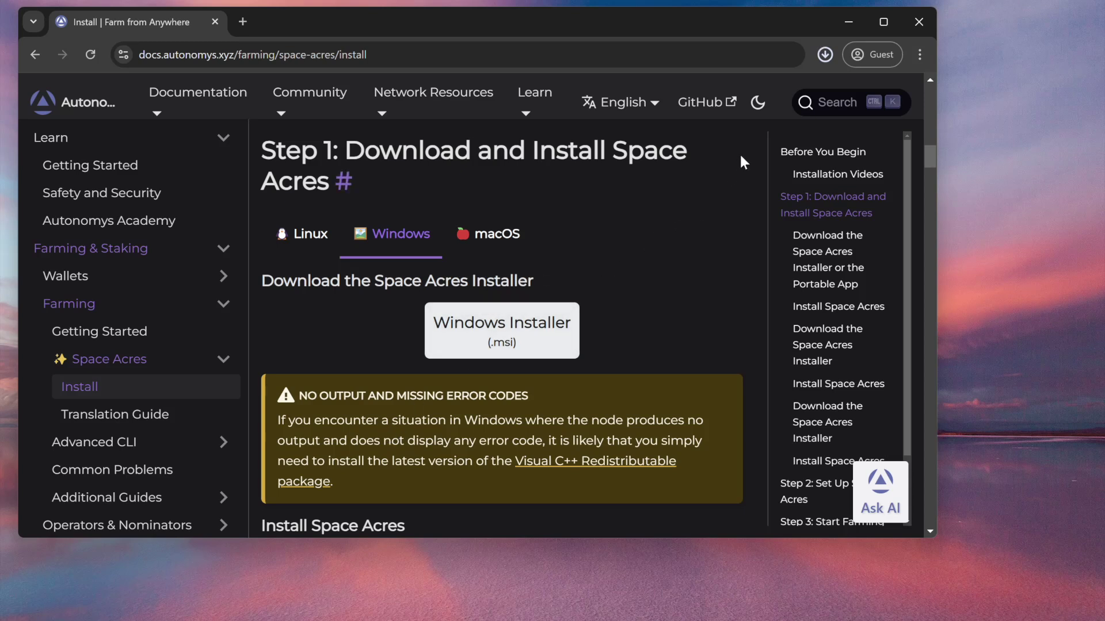
click(823, 54)
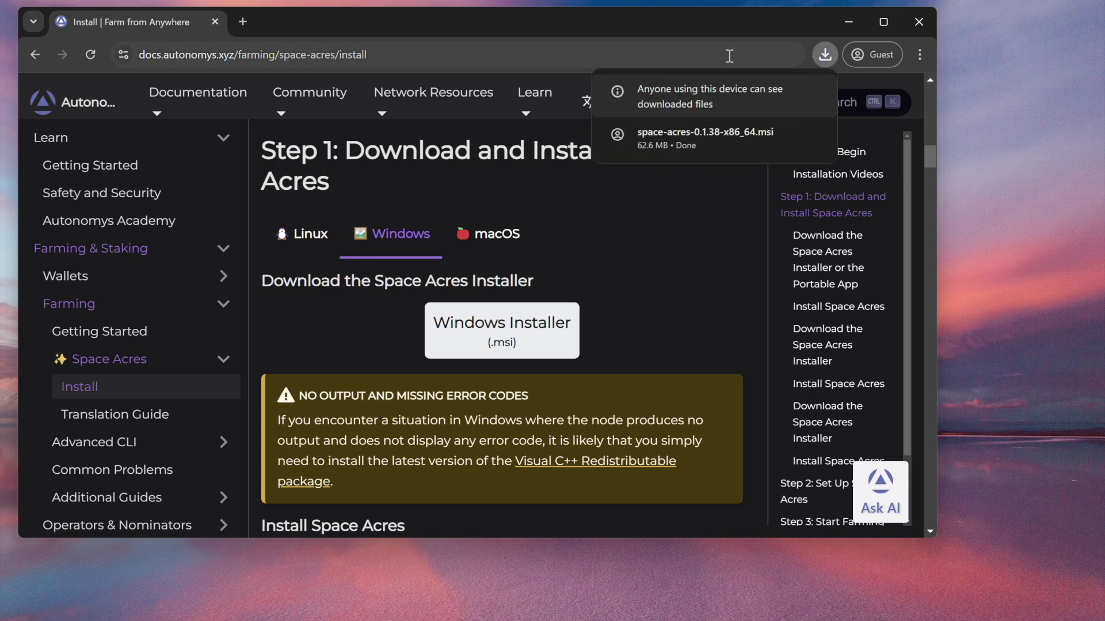
click(709, 141)
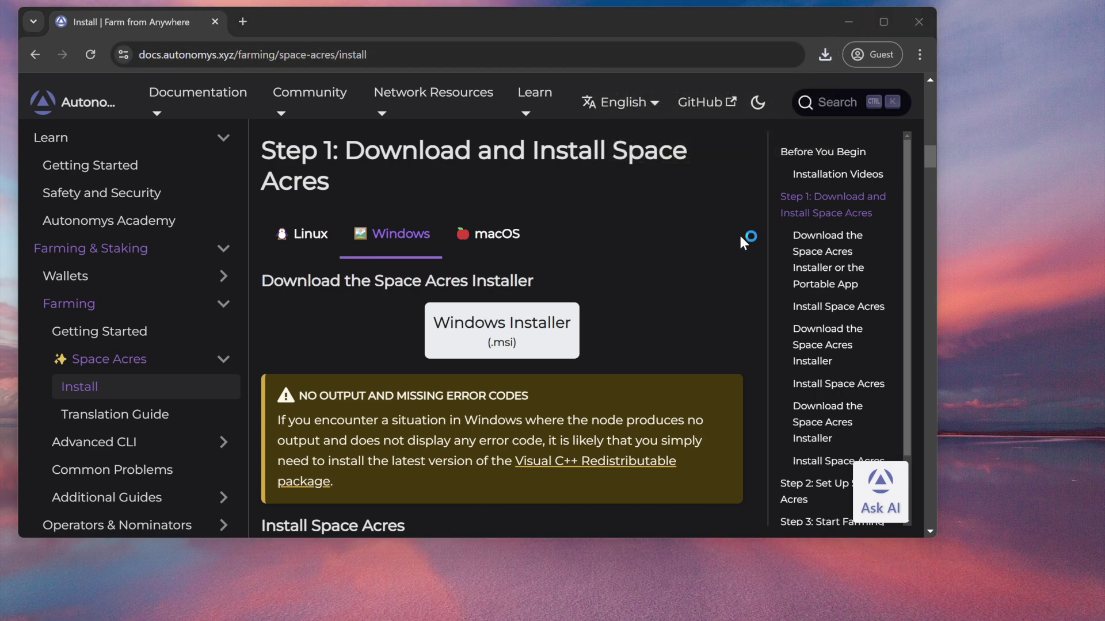
Minimize Chrome and run the setup wizard with default features into C:\Program Files\Space Acres.
click(848, 22)
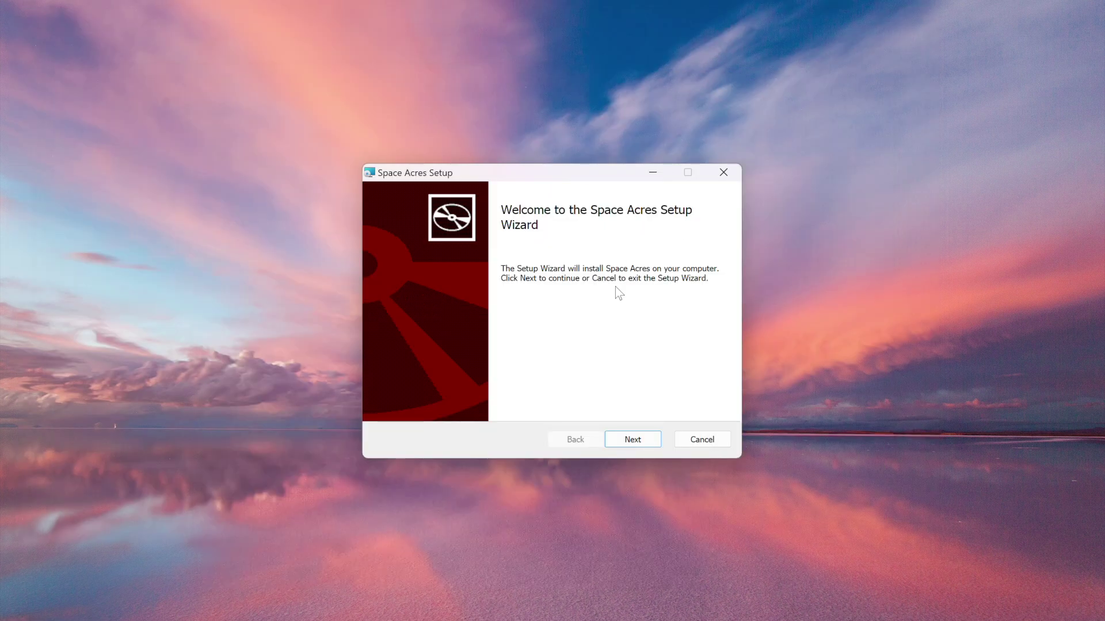
click(634, 441)
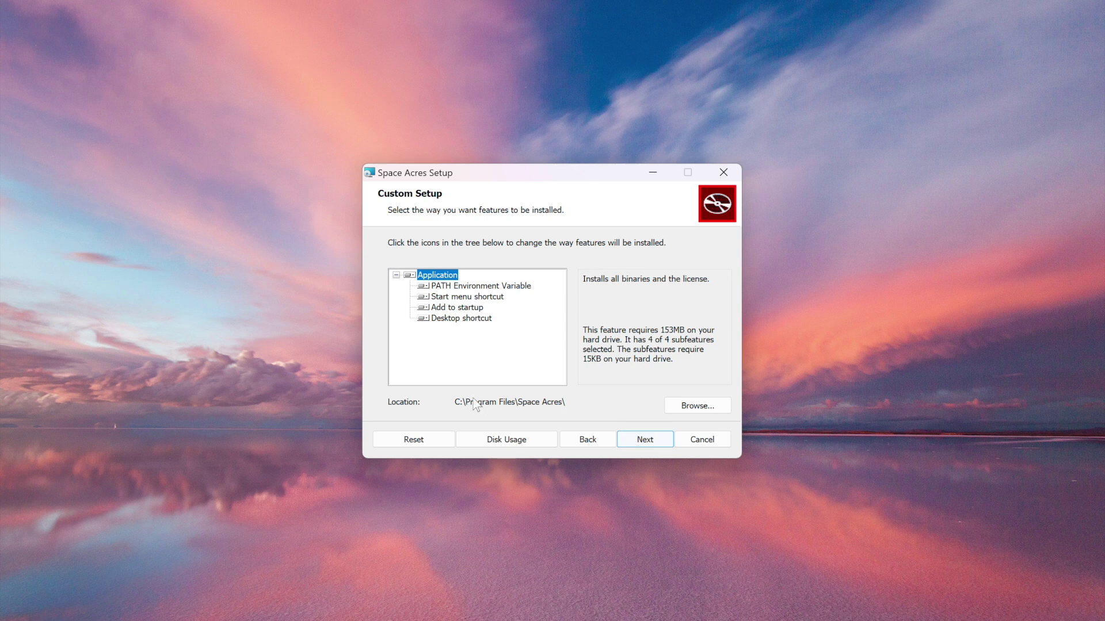
click(646, 442)
click(645, 444)
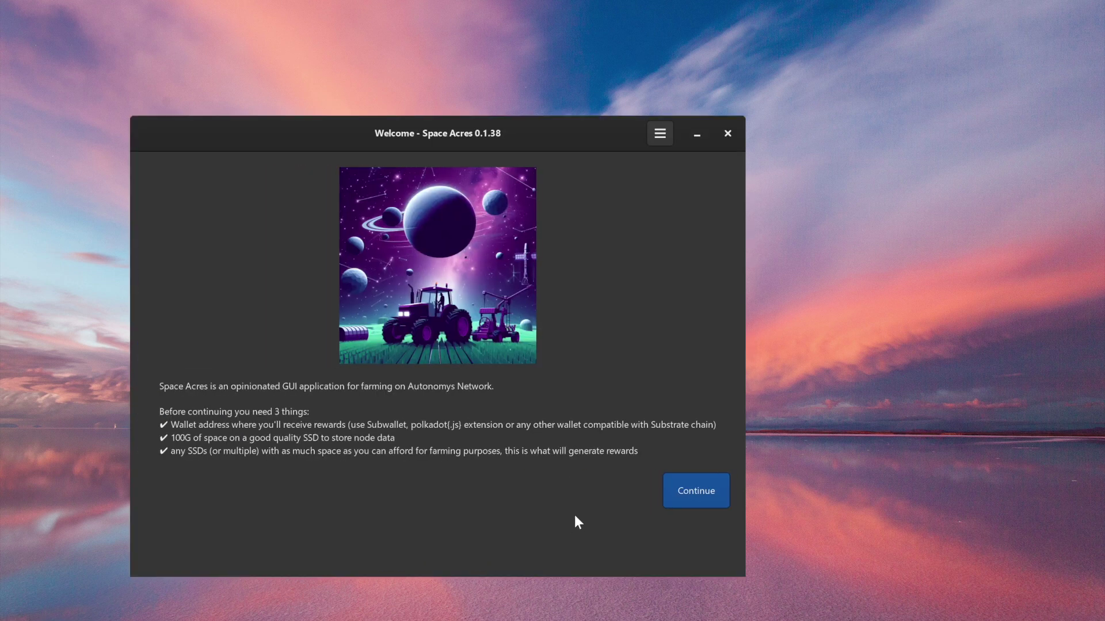
Continue past the Welcome screen and bring up the node path folder picker.
click(692, 496)
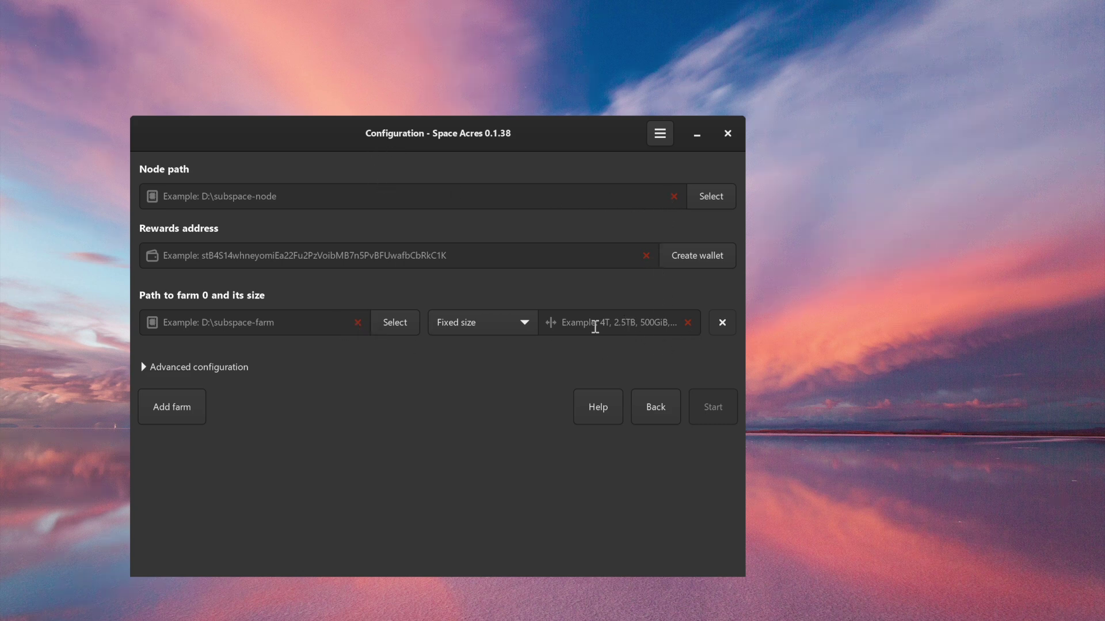
click(707, 196)
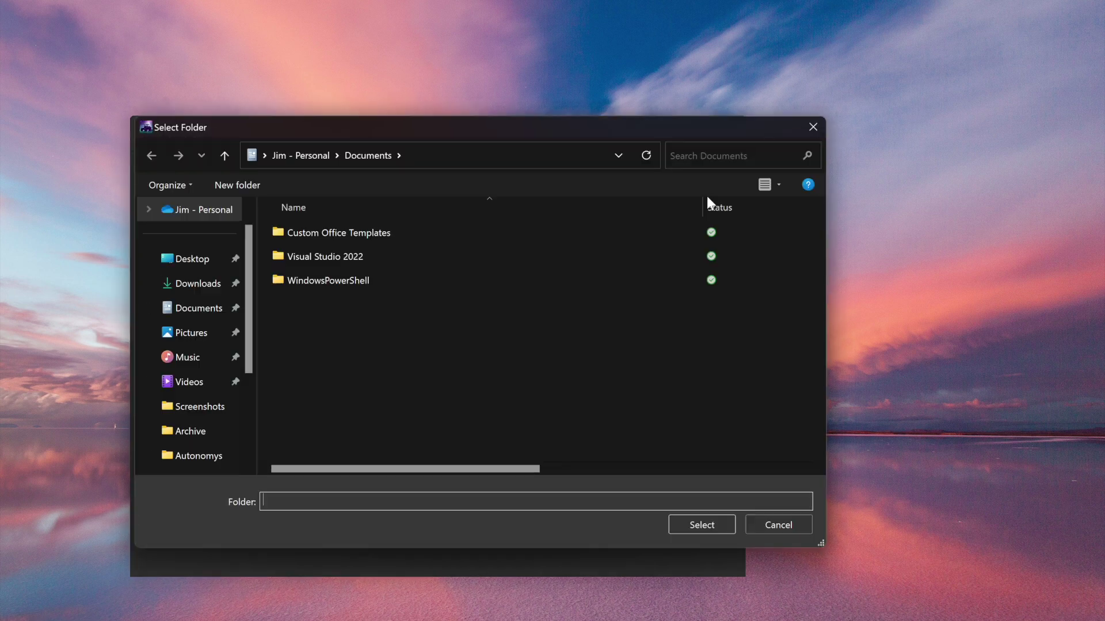
Browse to the Autonomys folder in the user's home directory on the C: drive.
scroll(199, 397, down, 1)
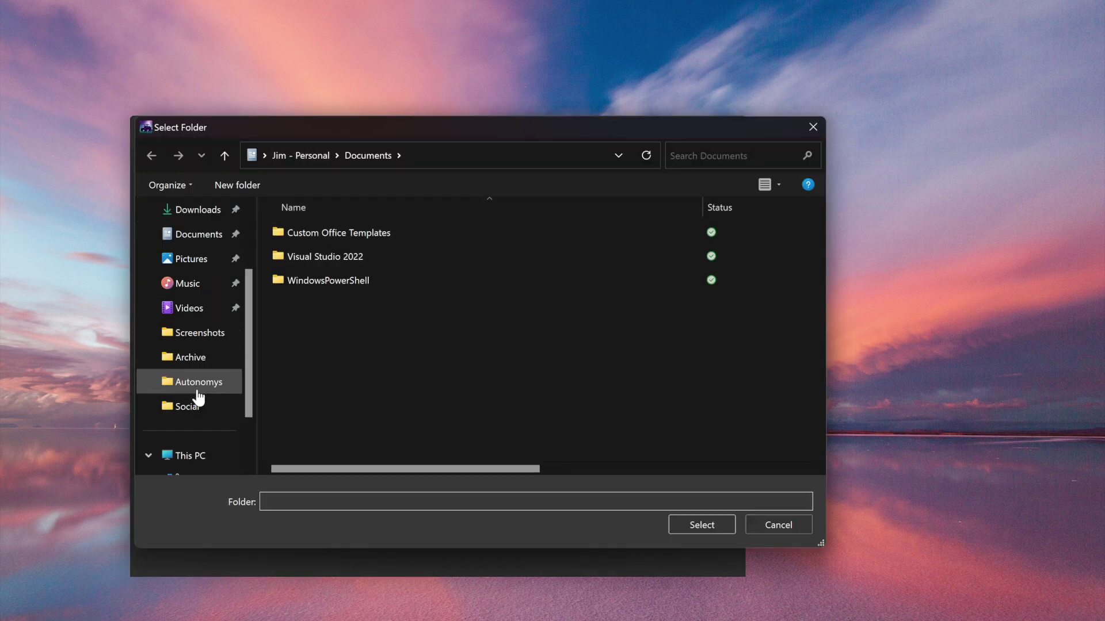
scroll(198, 397, down, 1)
click(194, 407)
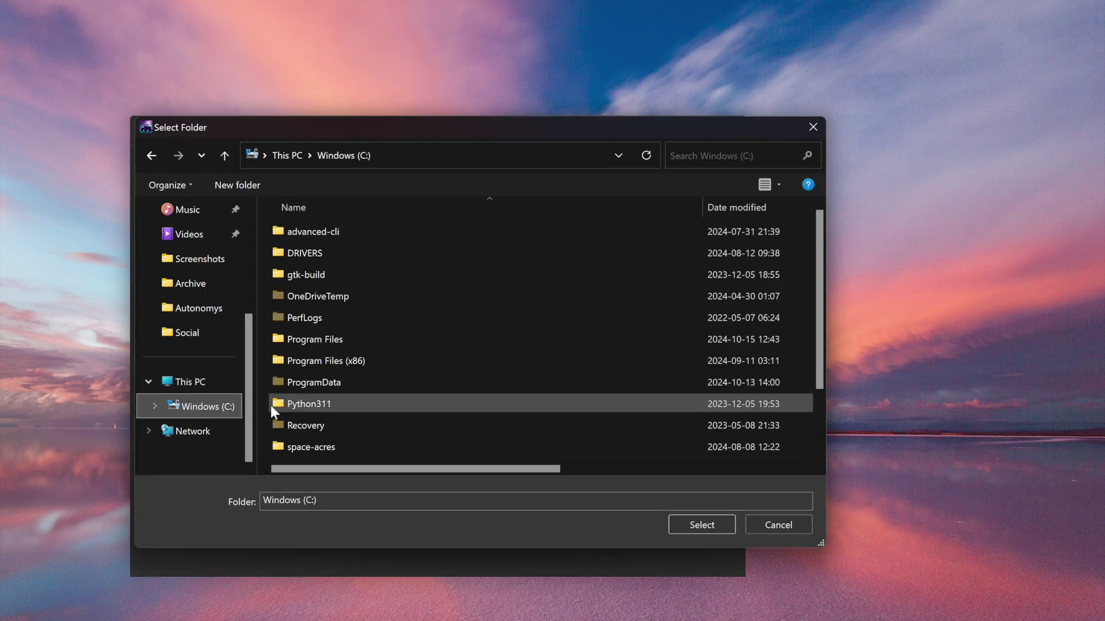
scroll(314, 402, down, 3)
double_click(302, 428)
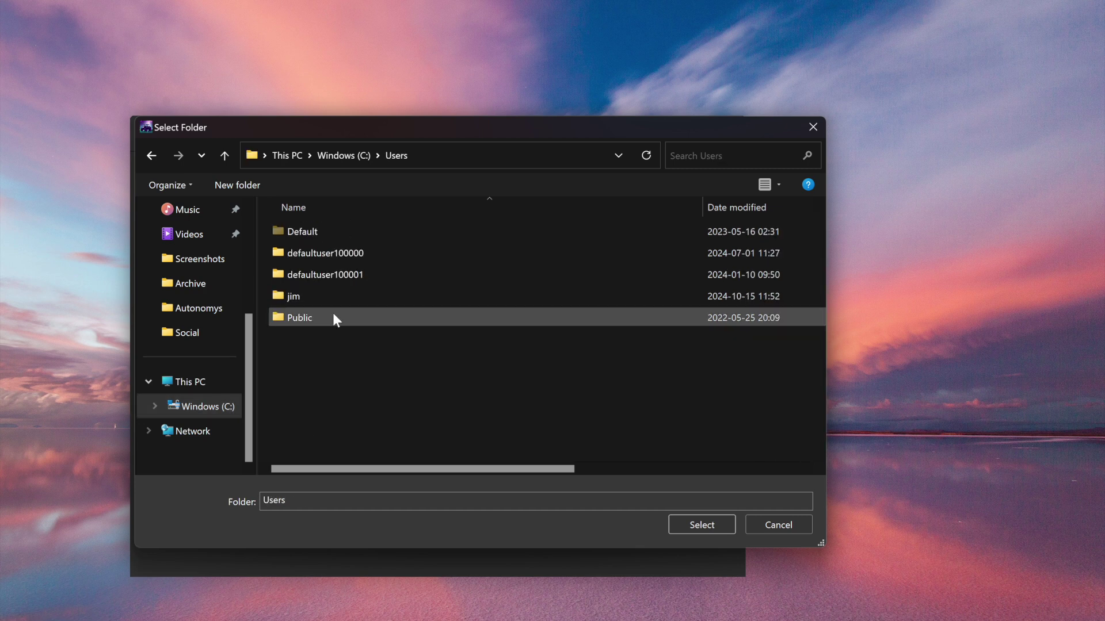
double_click(309, 295)
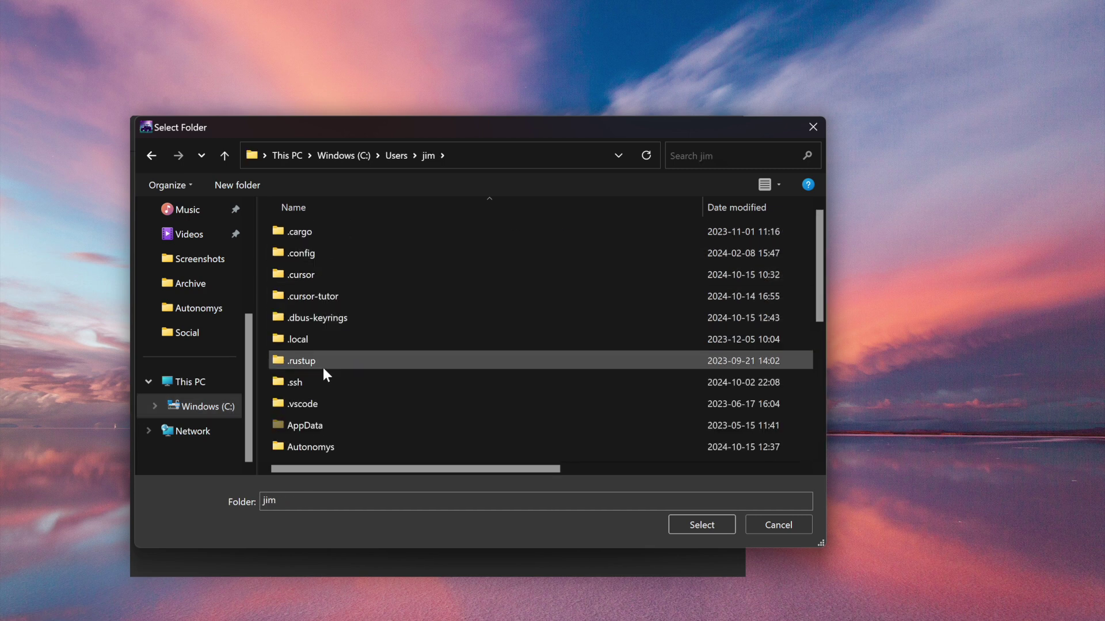
scroll(323, 367, down, 2)
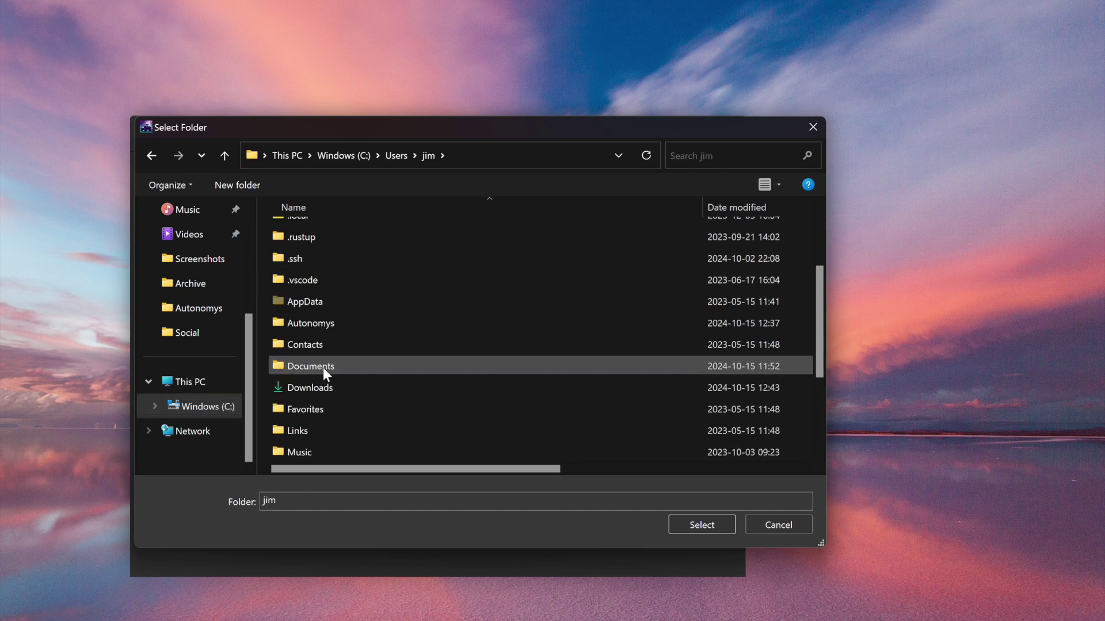
double_click(347, 323)
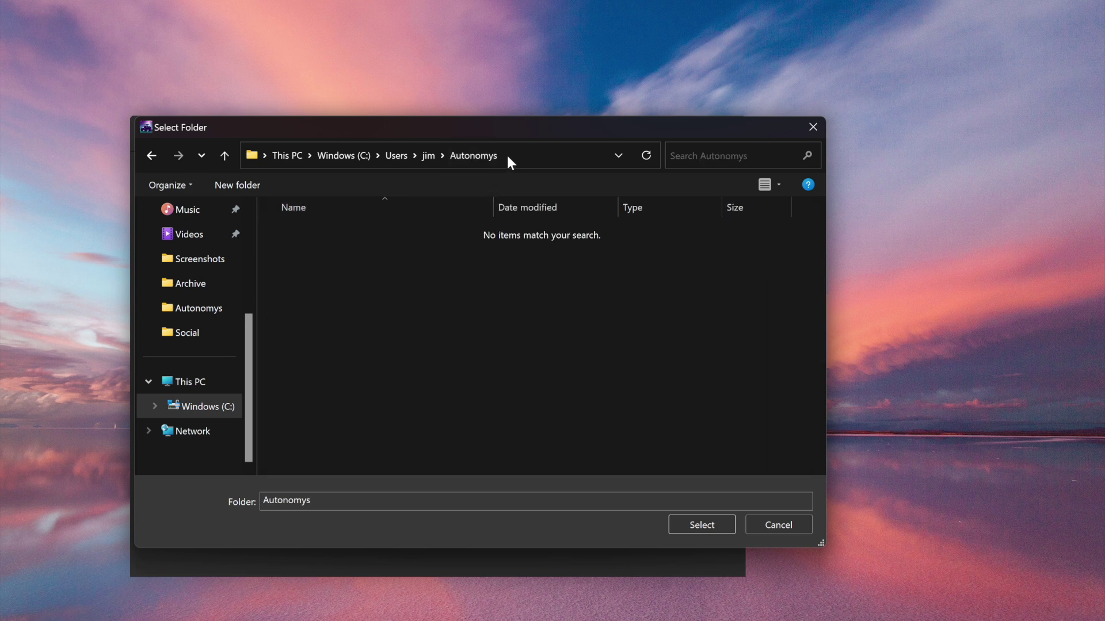
Create a space-acres folder with a node folder inside, and select node as the node path.
click(237, 185)
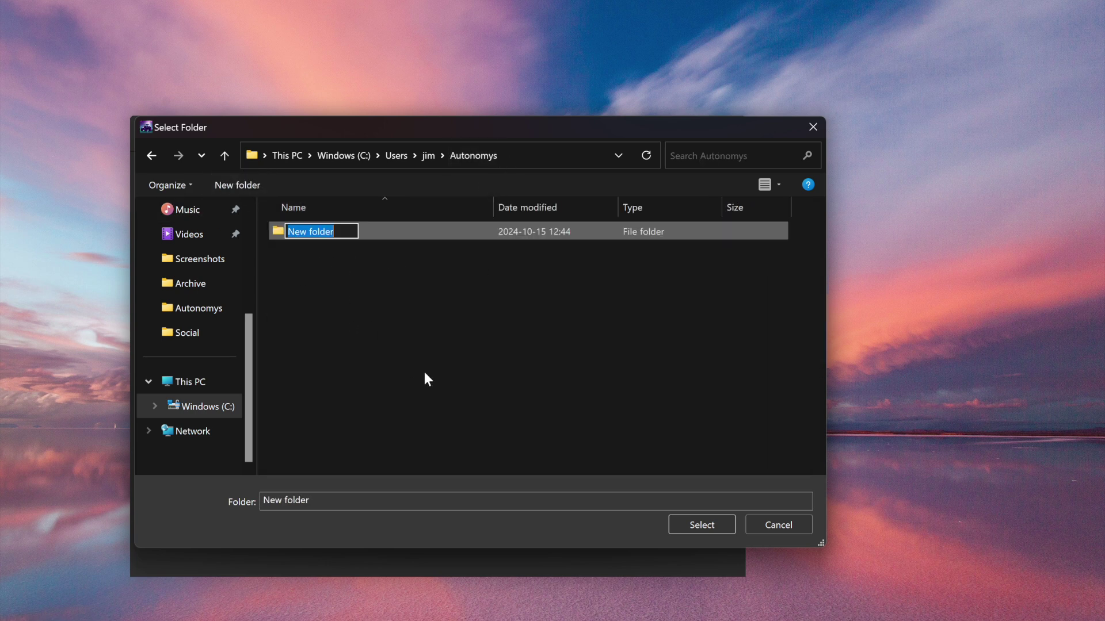
text(space)
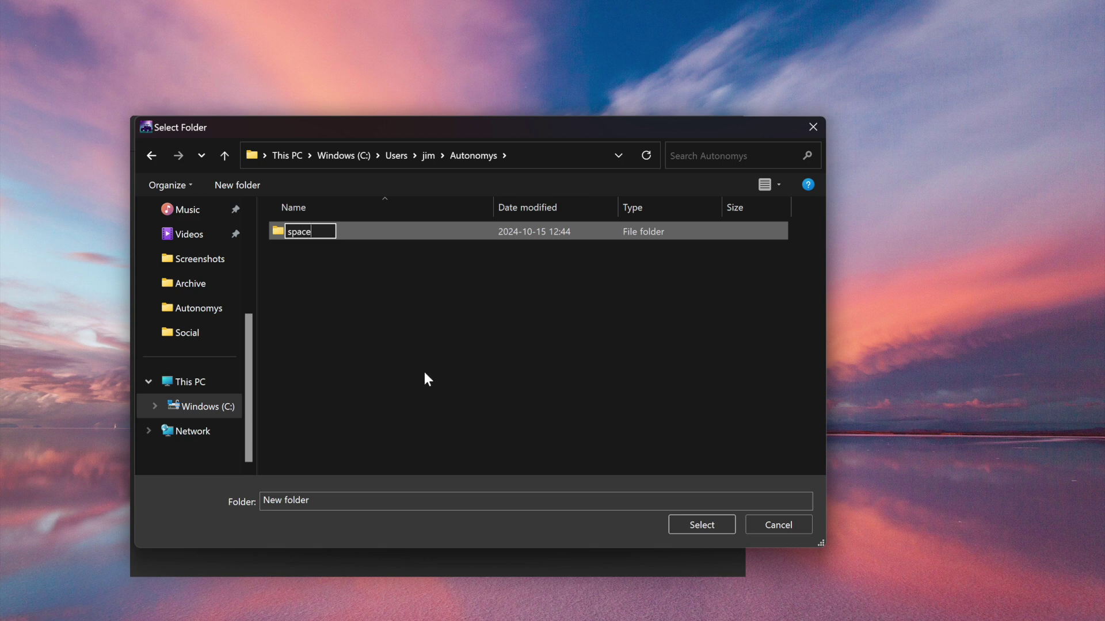
text(-acres)
key(Return)
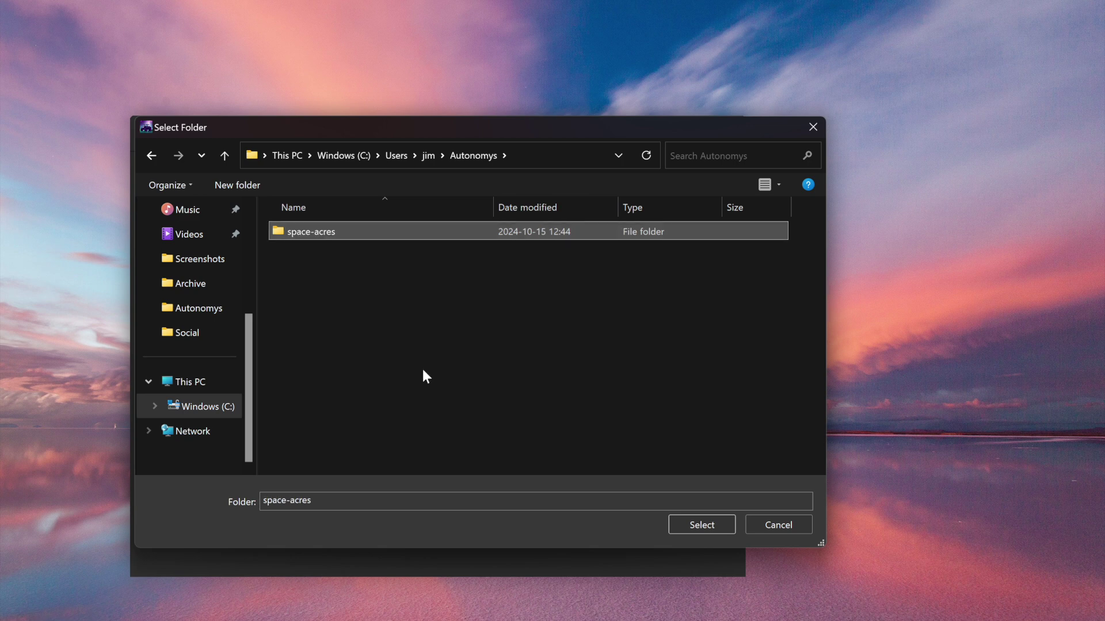
double_click(289, 236)
click(248, 185)
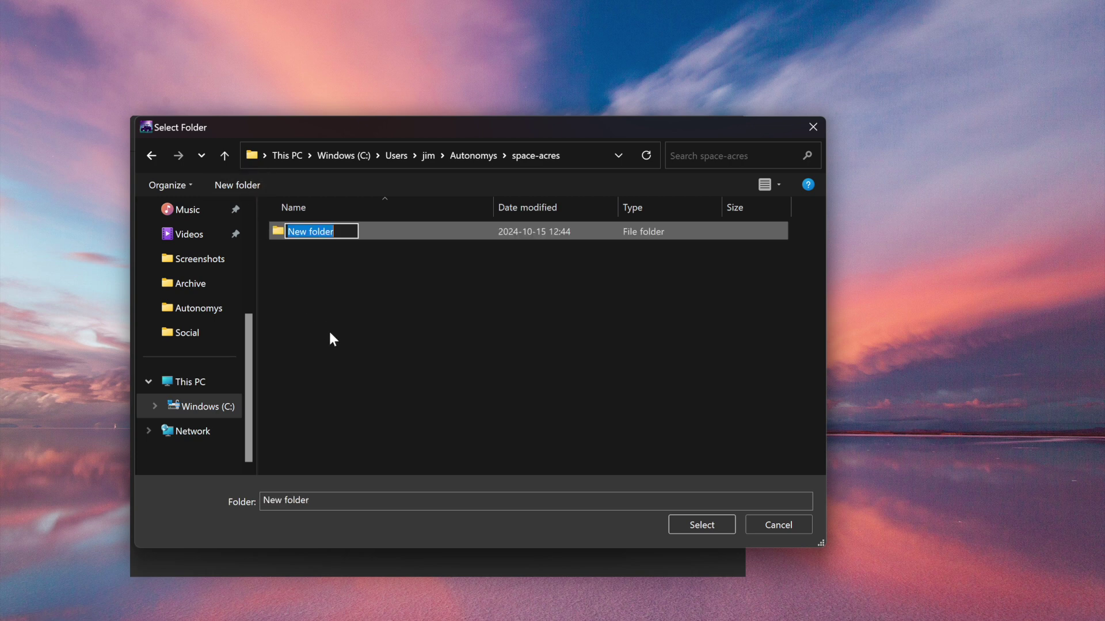
text(node)
key(Return)
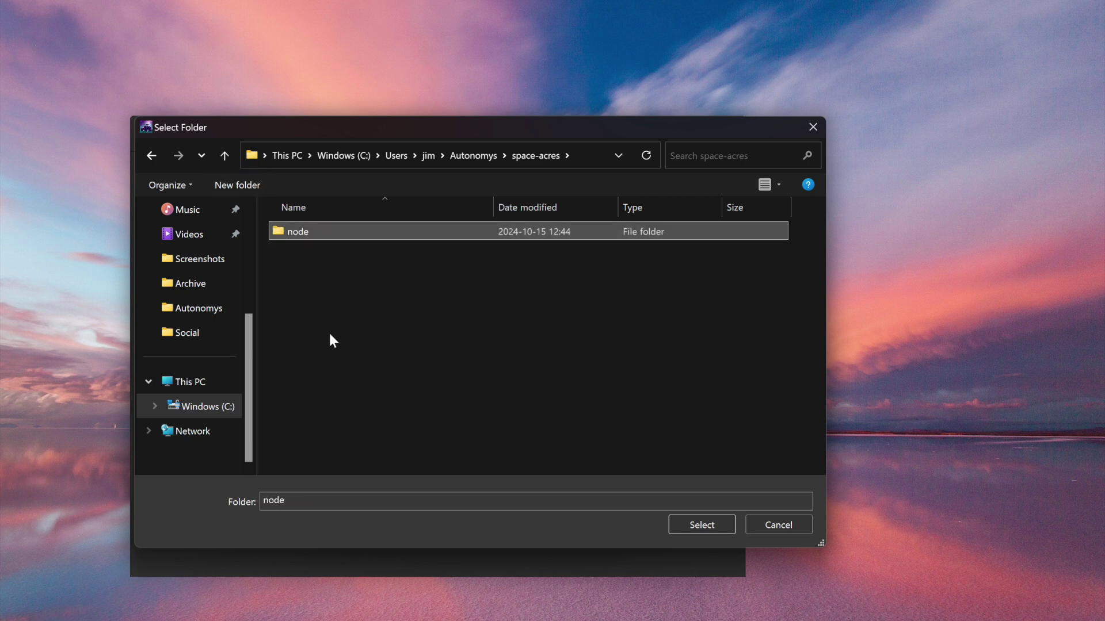
double_click(290, 232)
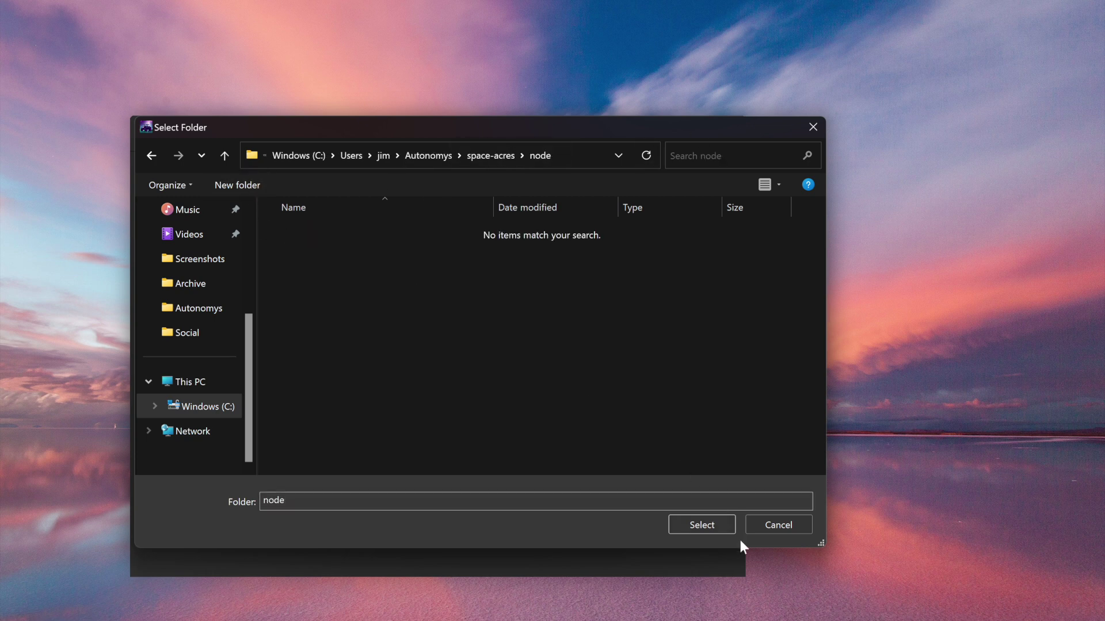
click(716, 522)
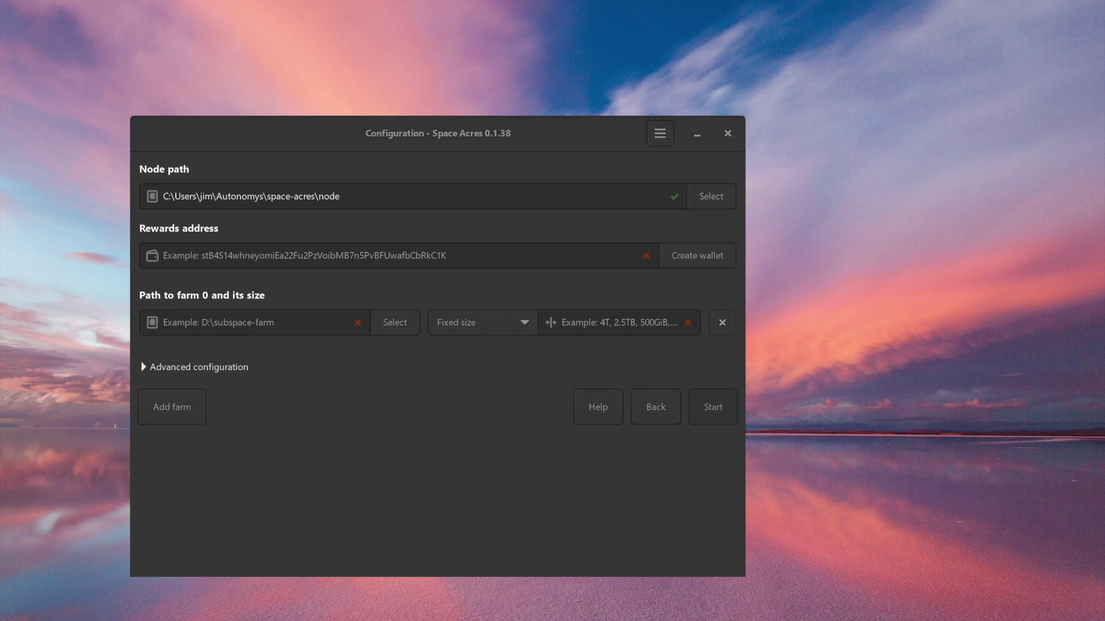
Paste the rewards address and set farm 0's path to a new space-acres\farm folder.
click(211, 254)
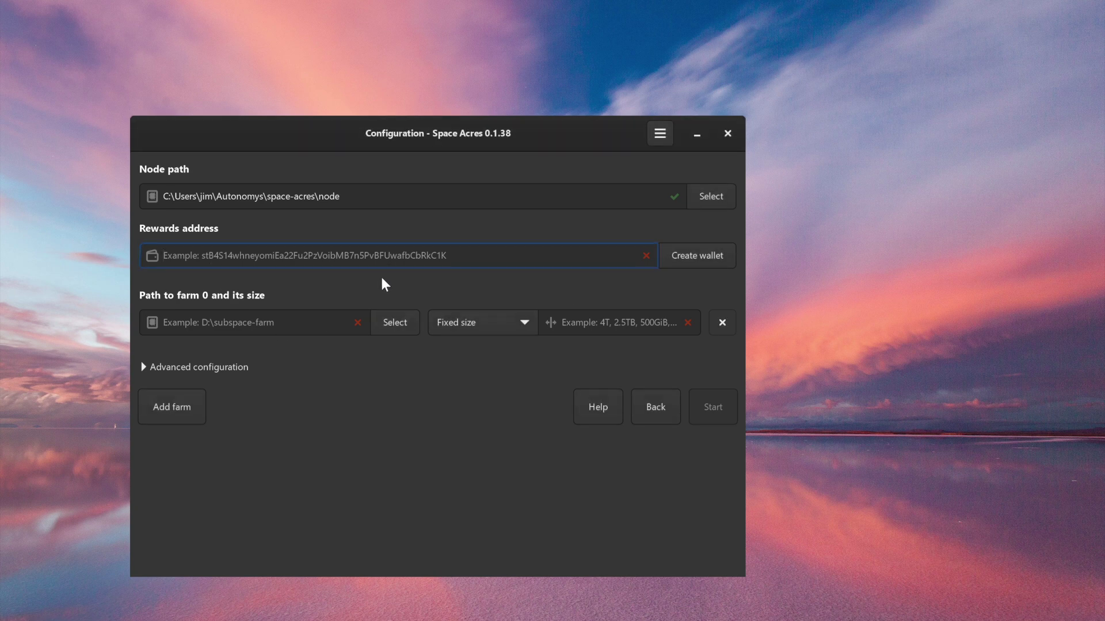
text(st6WPjdwmjEL4mARSpQ5f6KUTjjuvs6ojV7CLg2qevPUj52Hd)
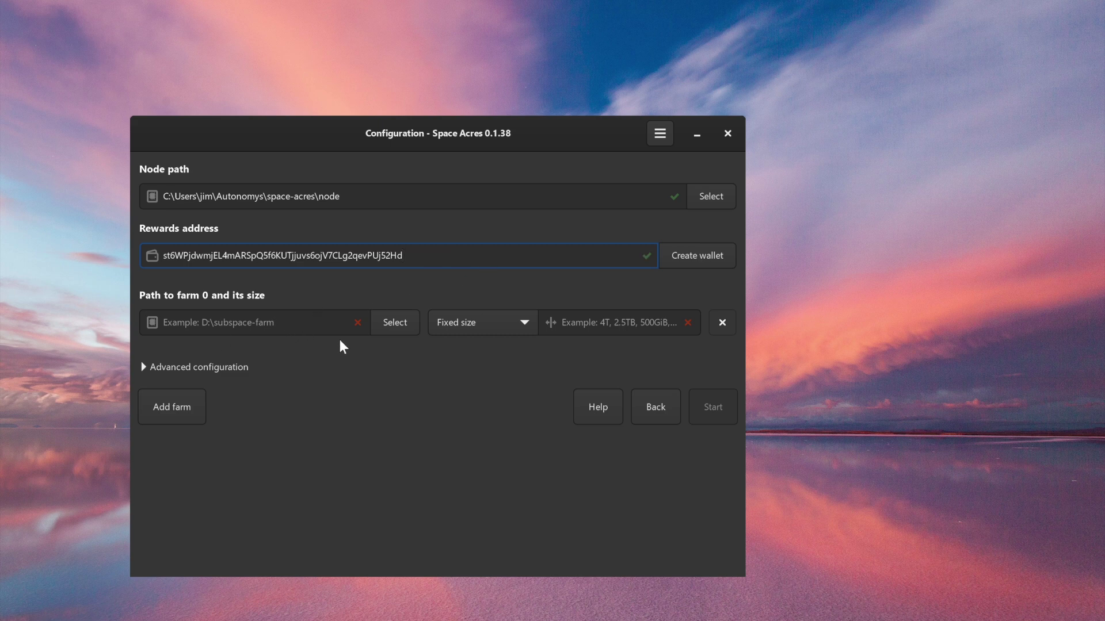
click(395, 327)
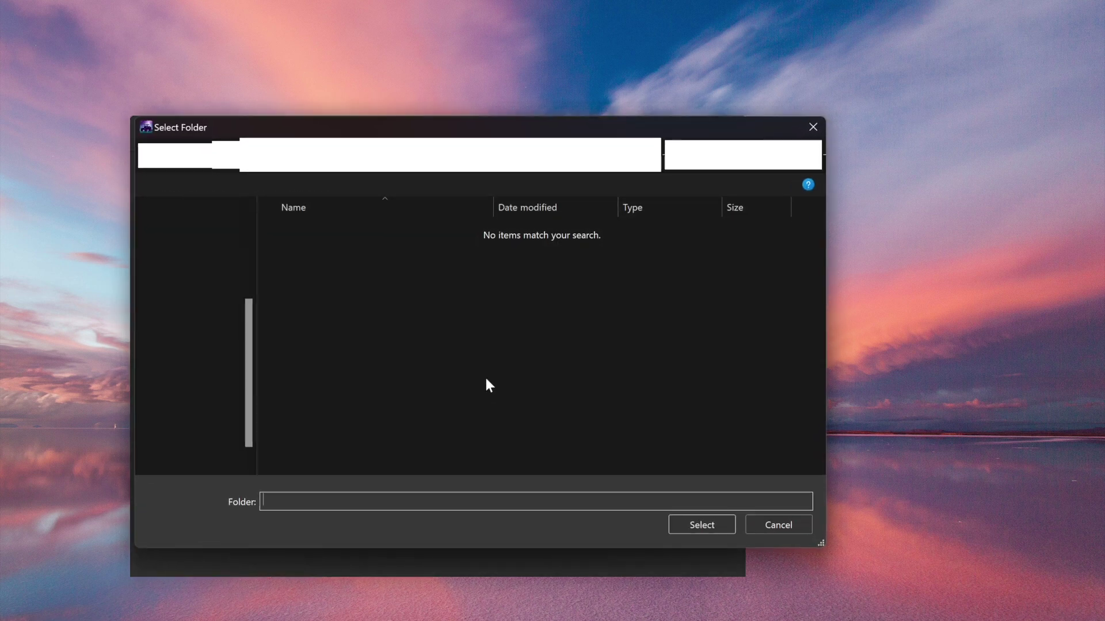
click(496, 161)
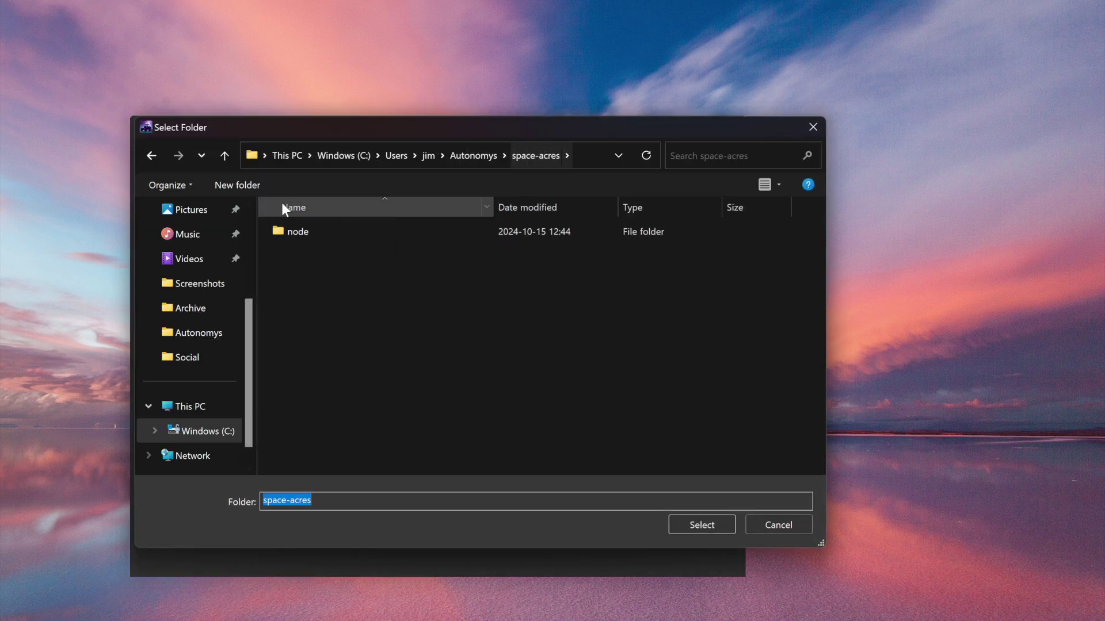
click(237, 185)
text(farm)
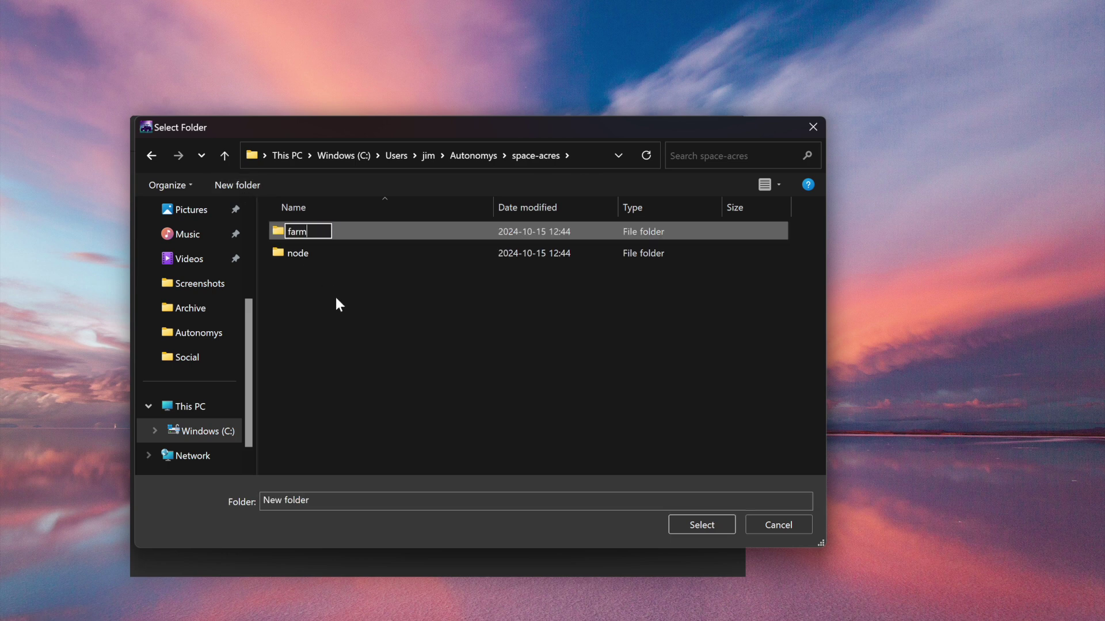
key(Return)
click(299, 232)
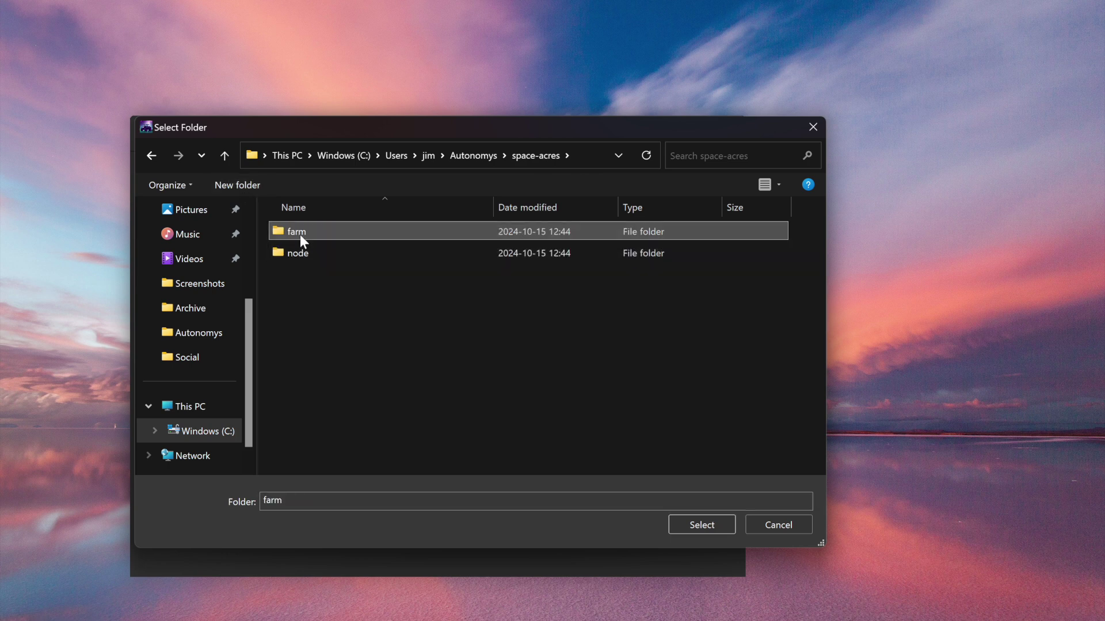
double_click(278, 238)
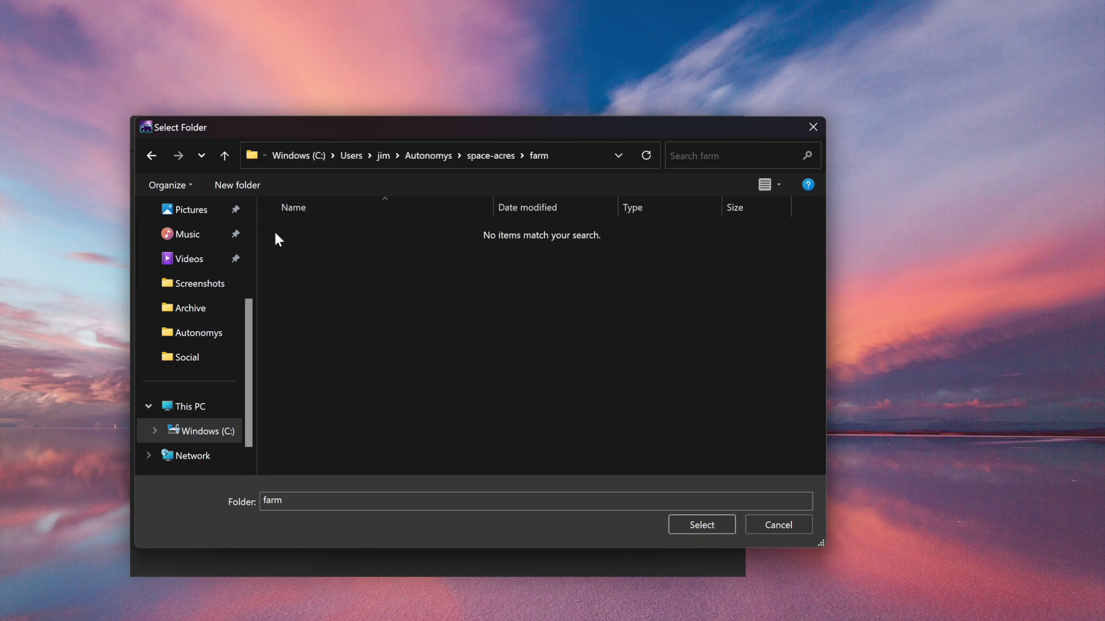
click(686, 523)
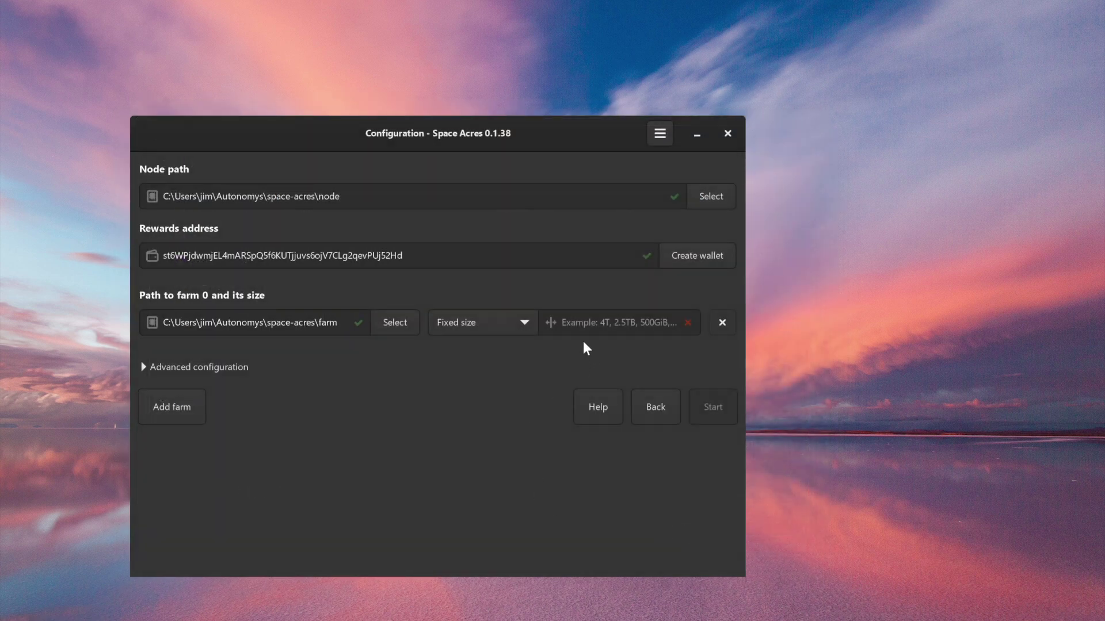
Set the farm size to 100GB and start the node.
click(594, 328)
text(1)
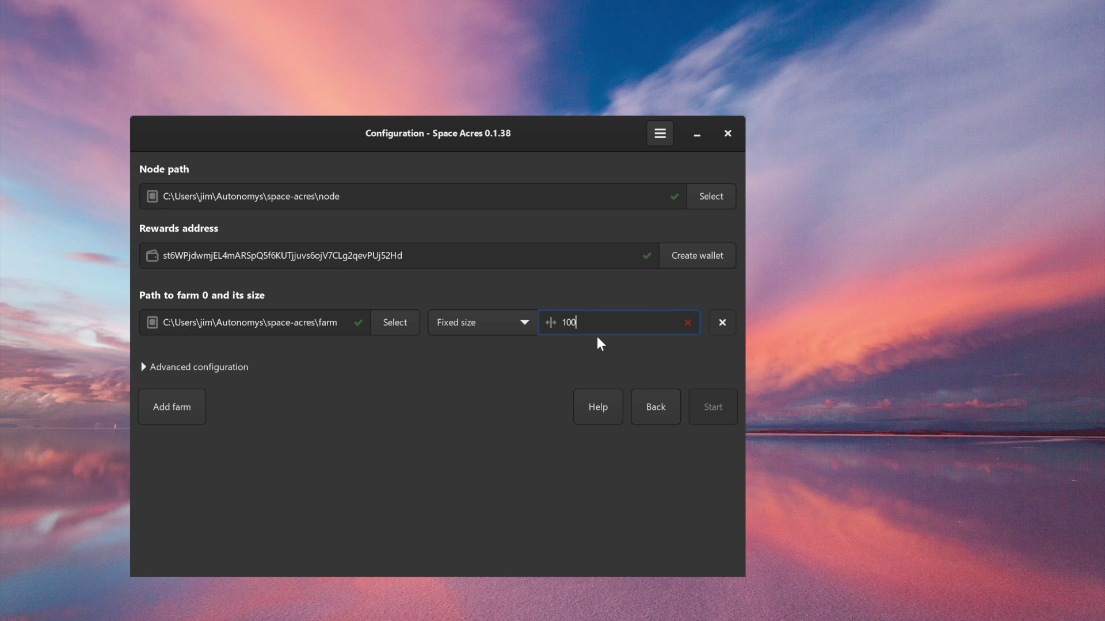
text(00GB)
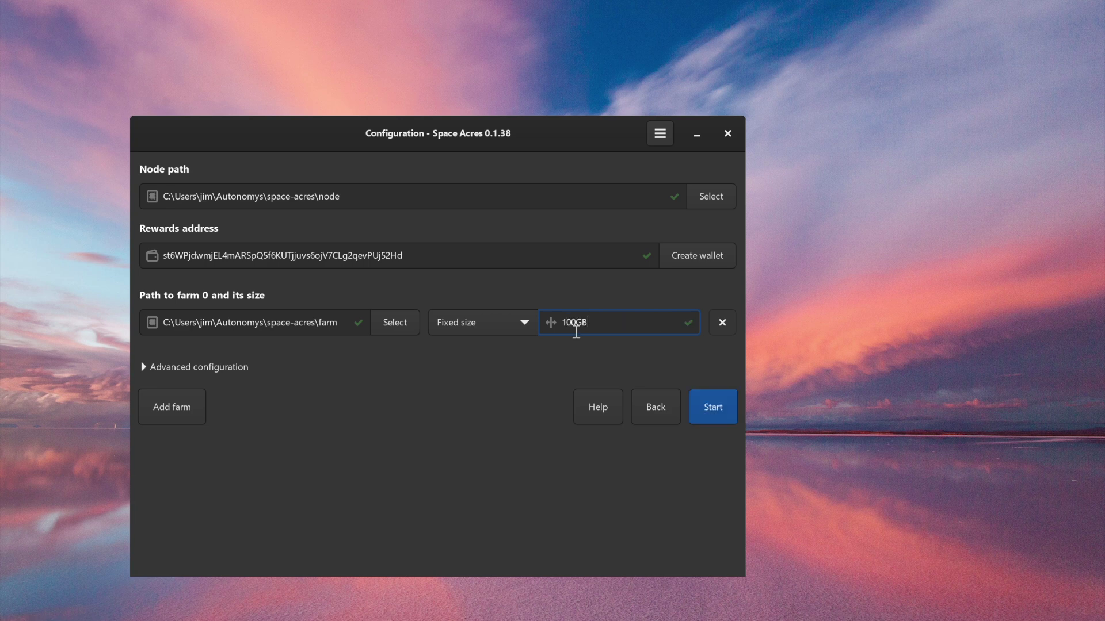
click(708, 413)
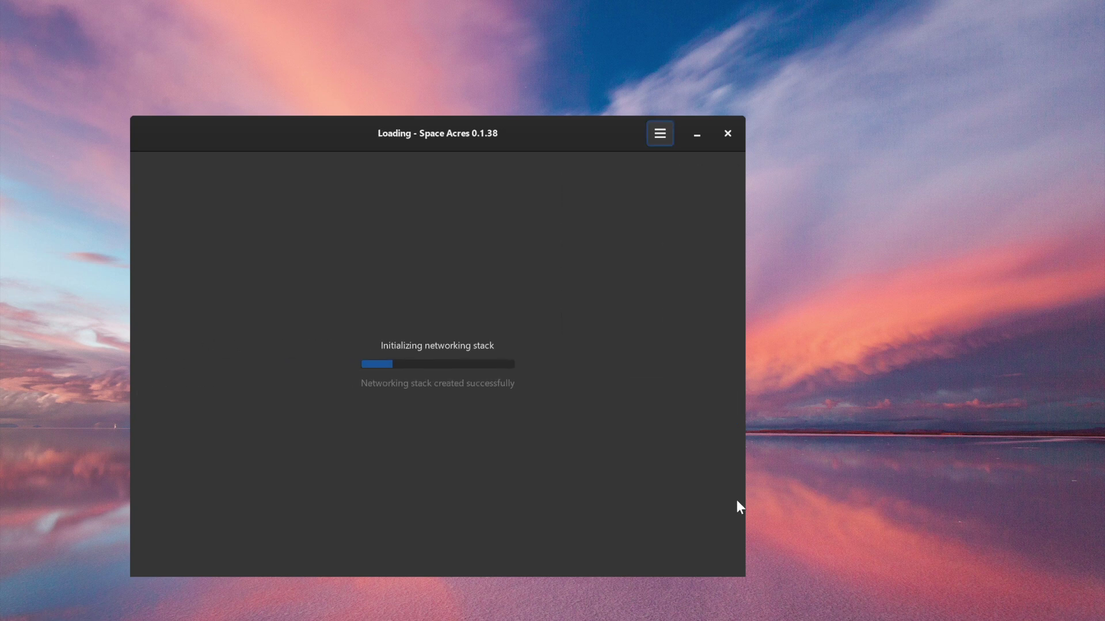